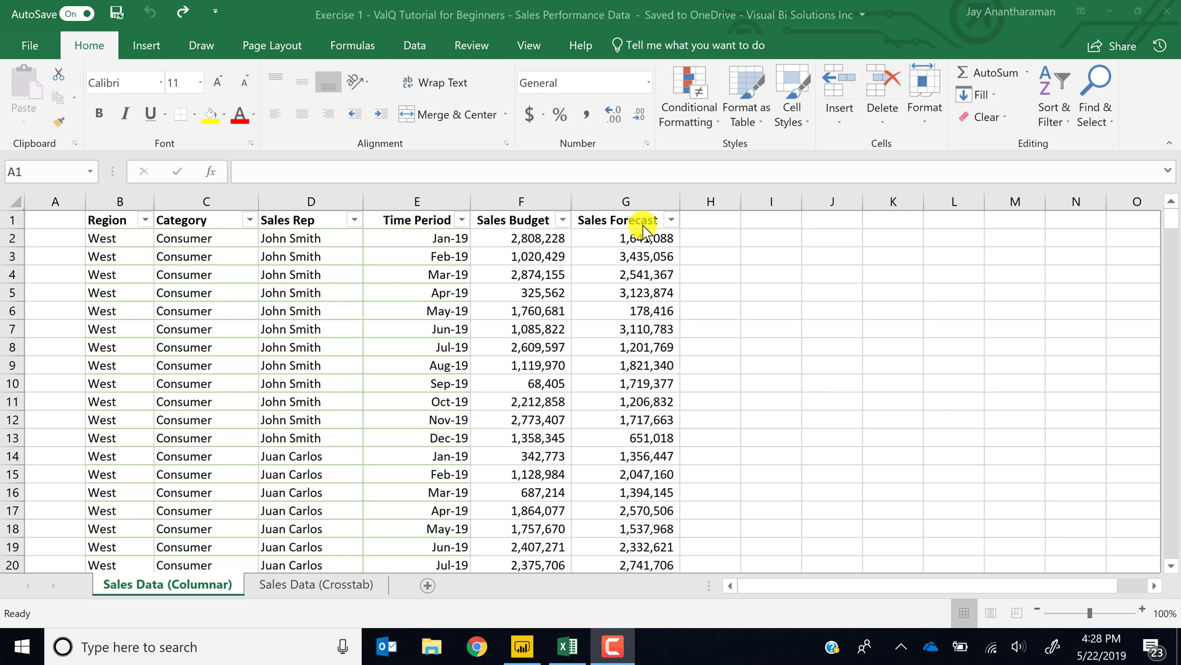
Browse the Sales Data (Crosstab) sheet's monthly Forecast columns per sales rep, starting at cell E6.
click(332, 584)
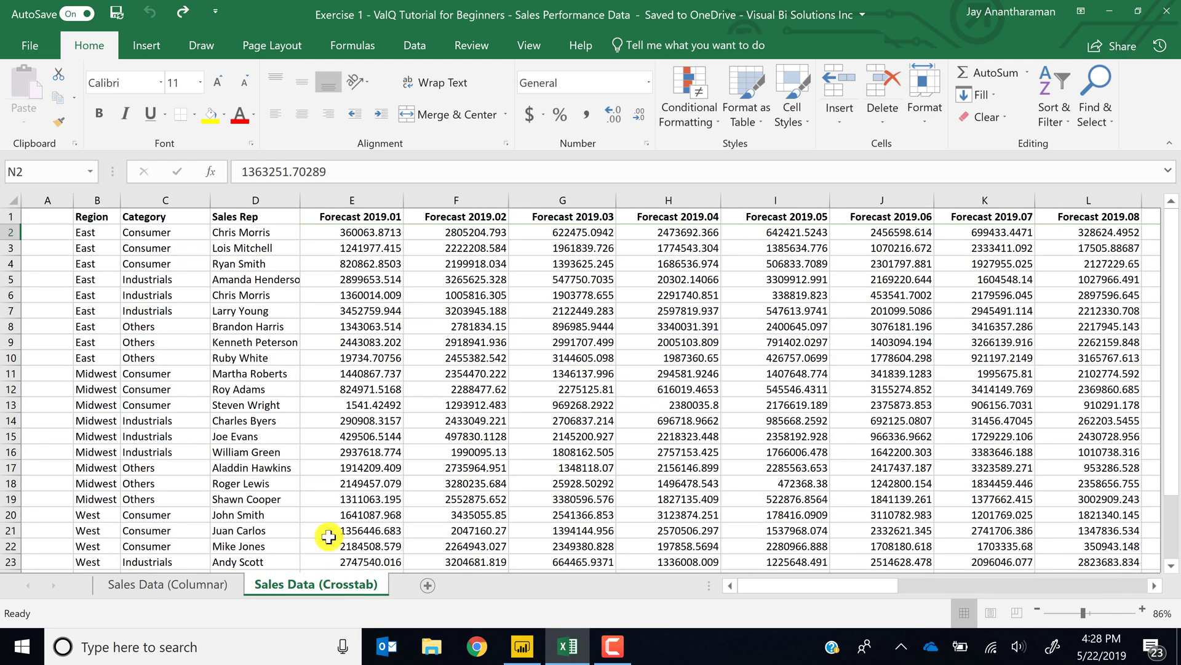
click(351, 296)
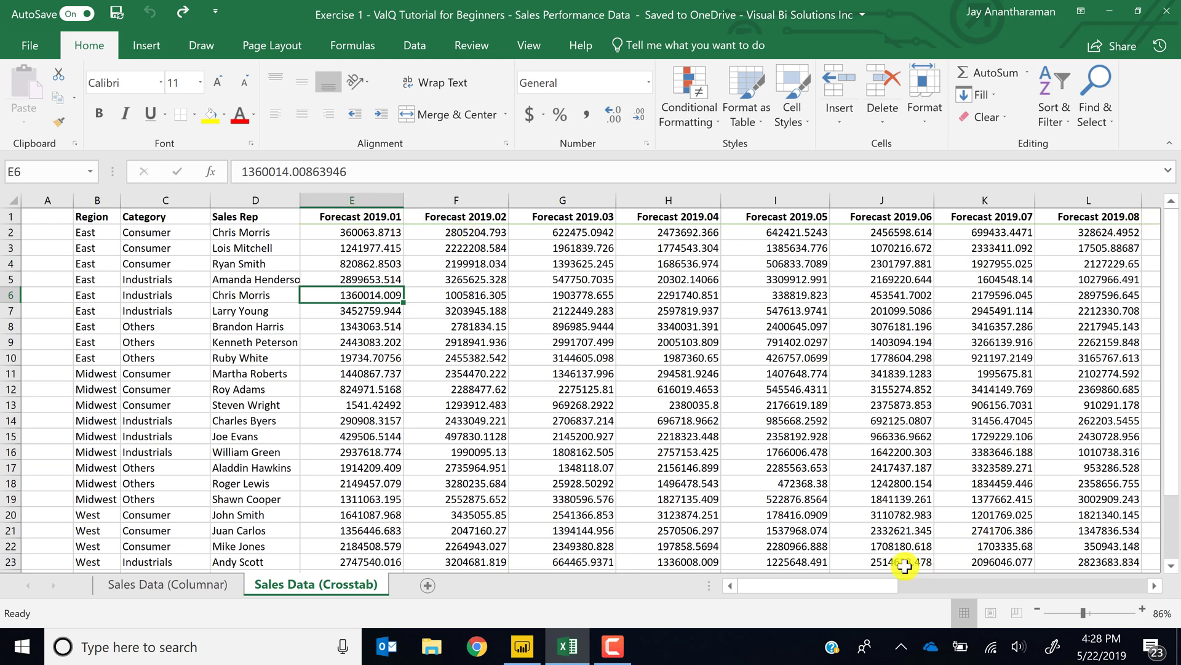
drag(864, 584, 792, 583)
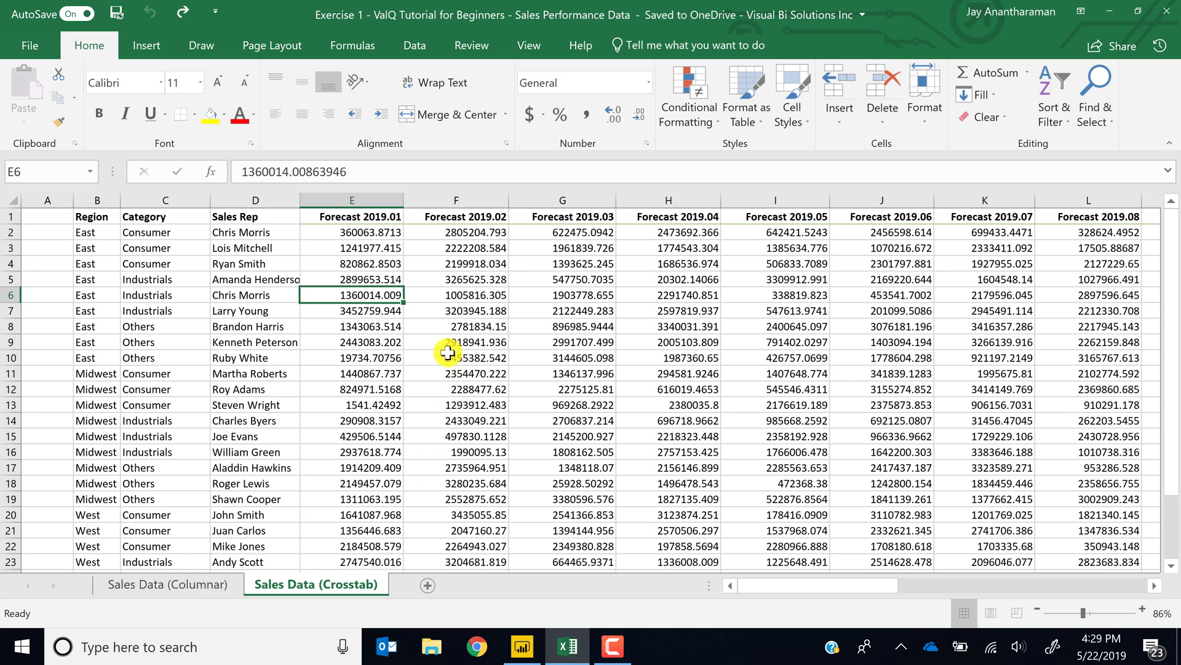
In Power BI Desktop, scroll the Fields pane to the Sales Data (Crosstab) table's fields.
click(520, 647)
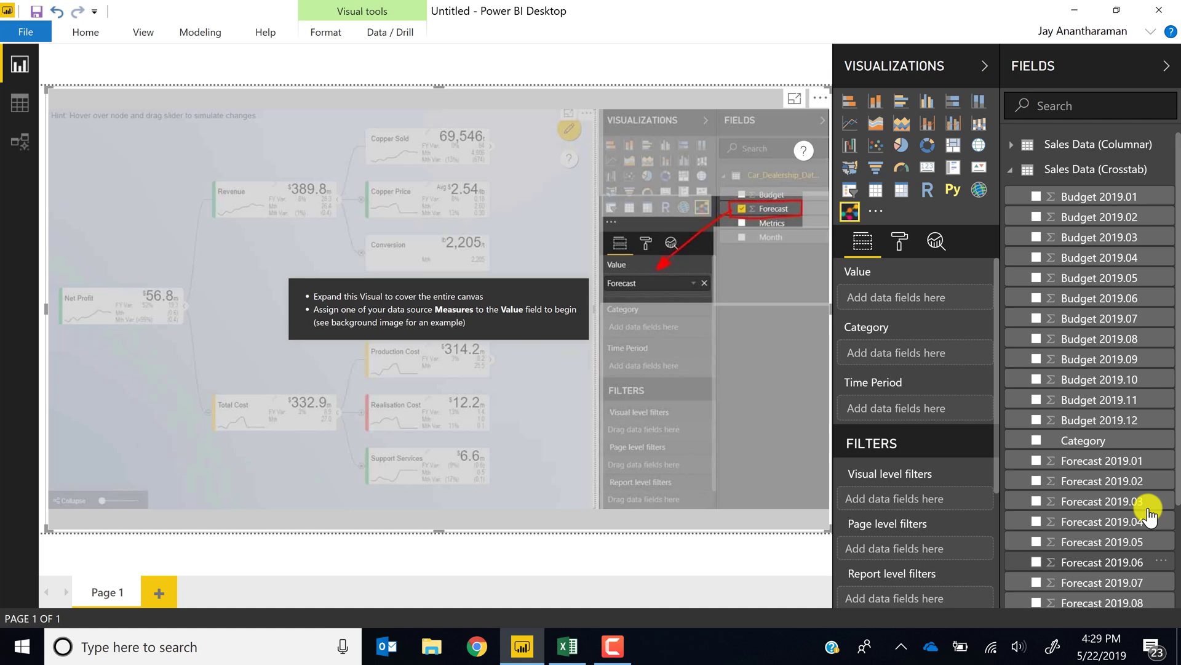
click(92, 36)
click(159, 98)
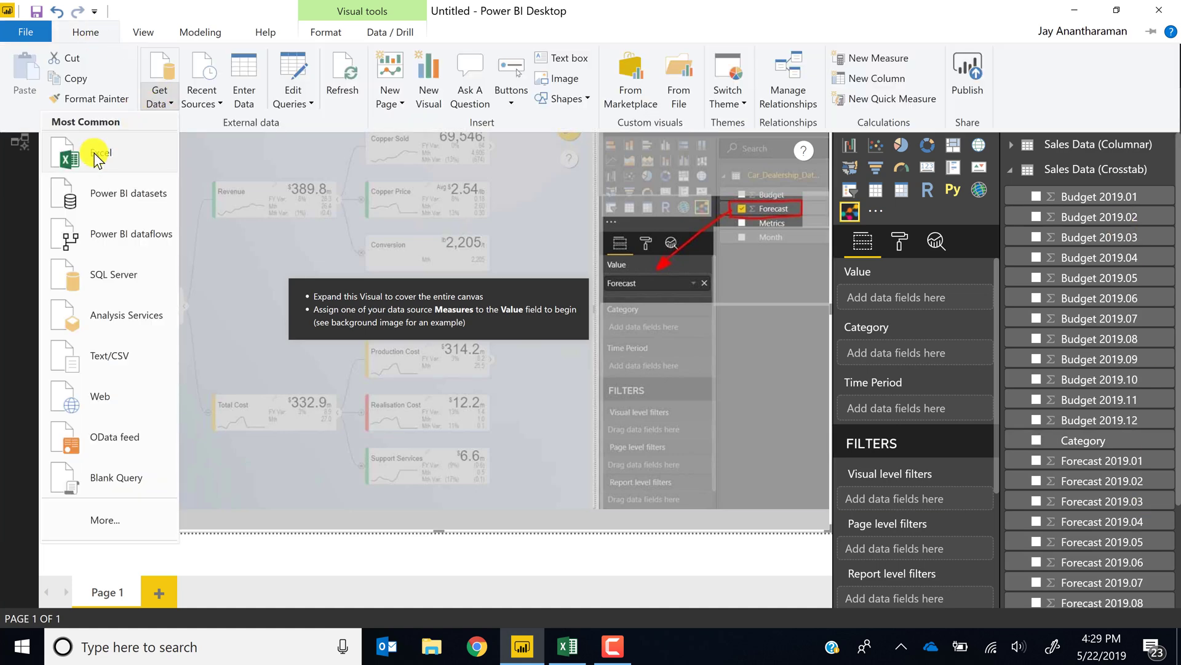
click(351, 190)
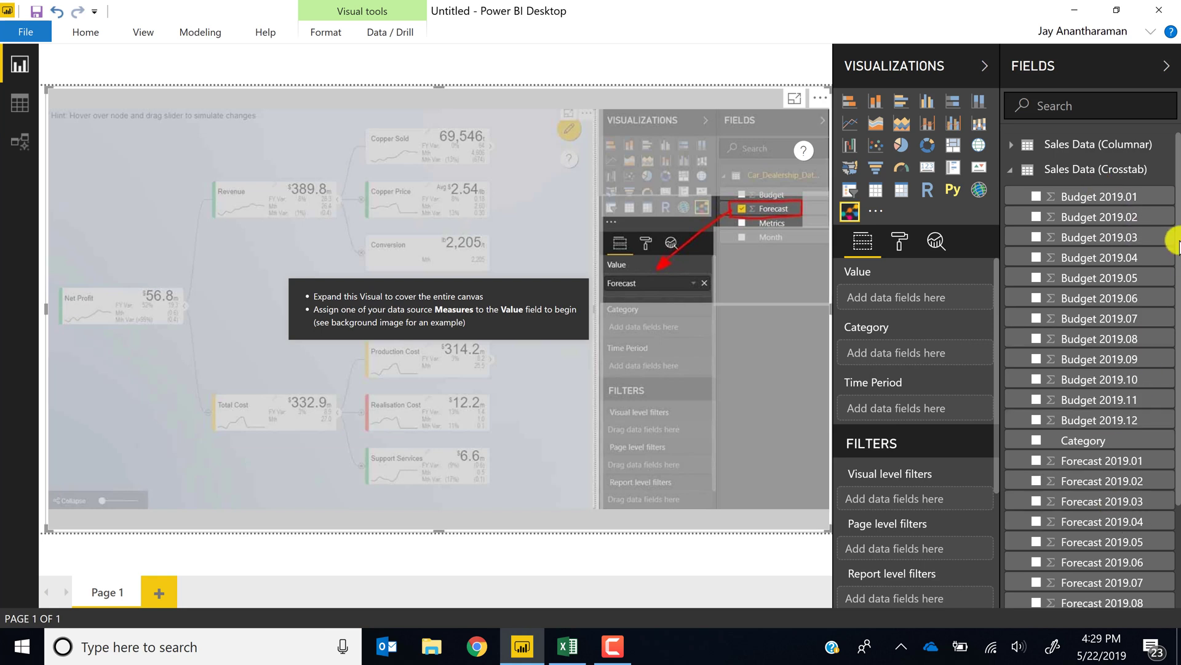
scroll(1169, 243, down, 1)
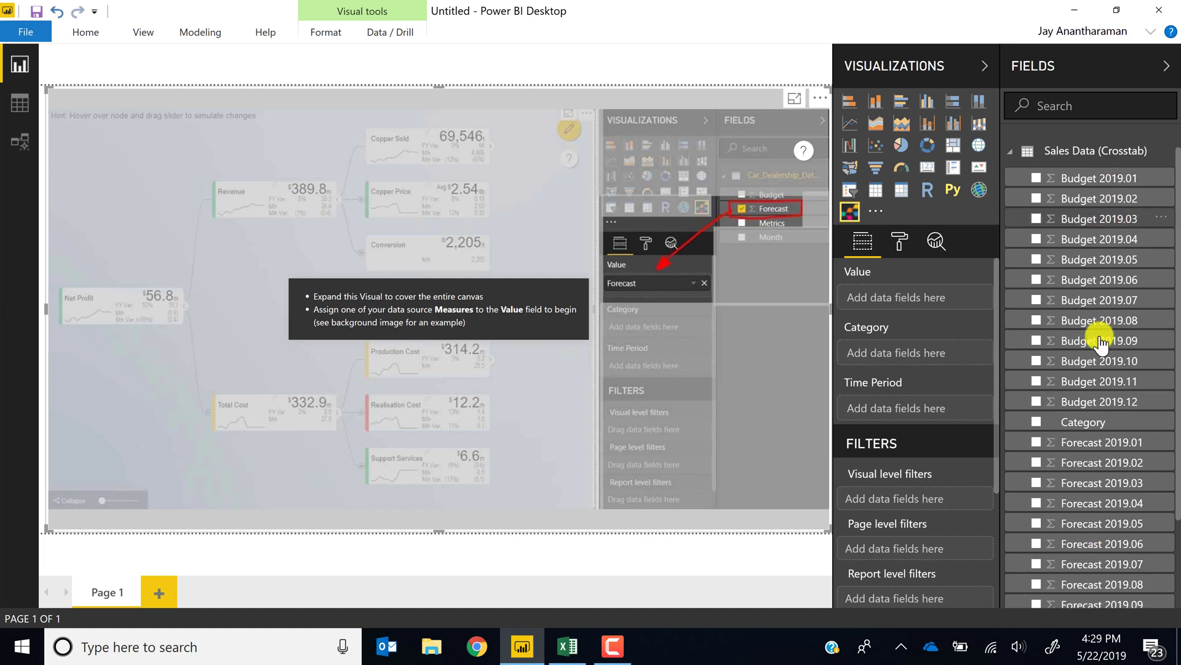
drag(1173, 296, 1173, 416)
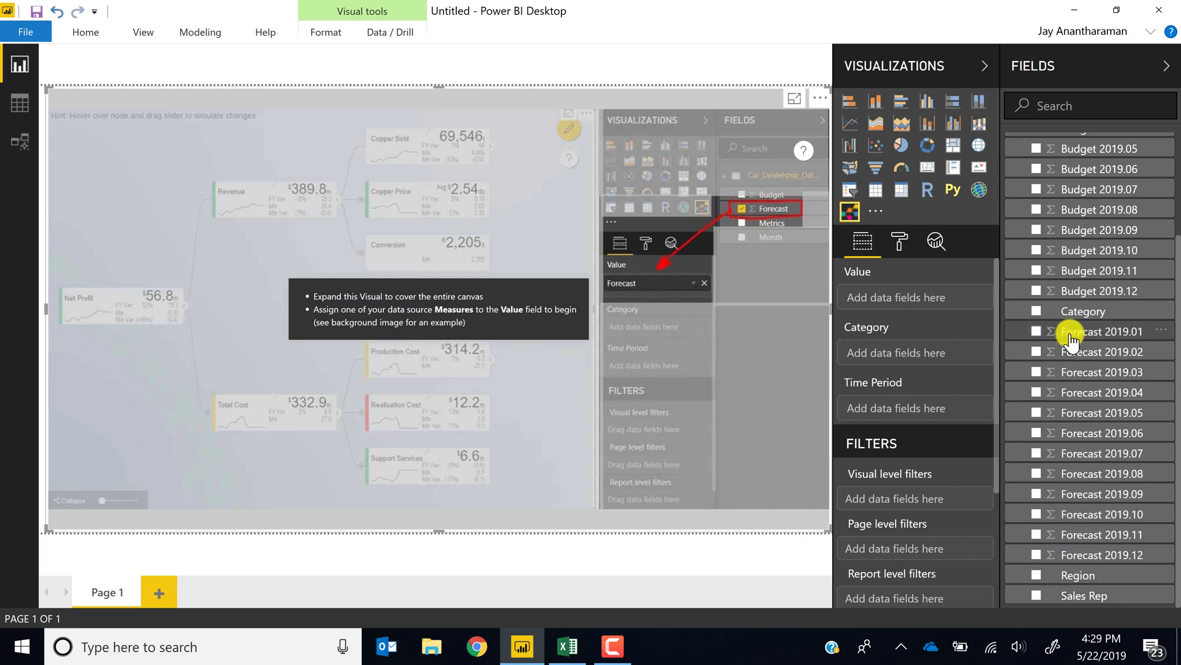
Add Forecast 2019.01 to the ValQ visual and create a Simple Dynamic Model.
click(1036, 334)
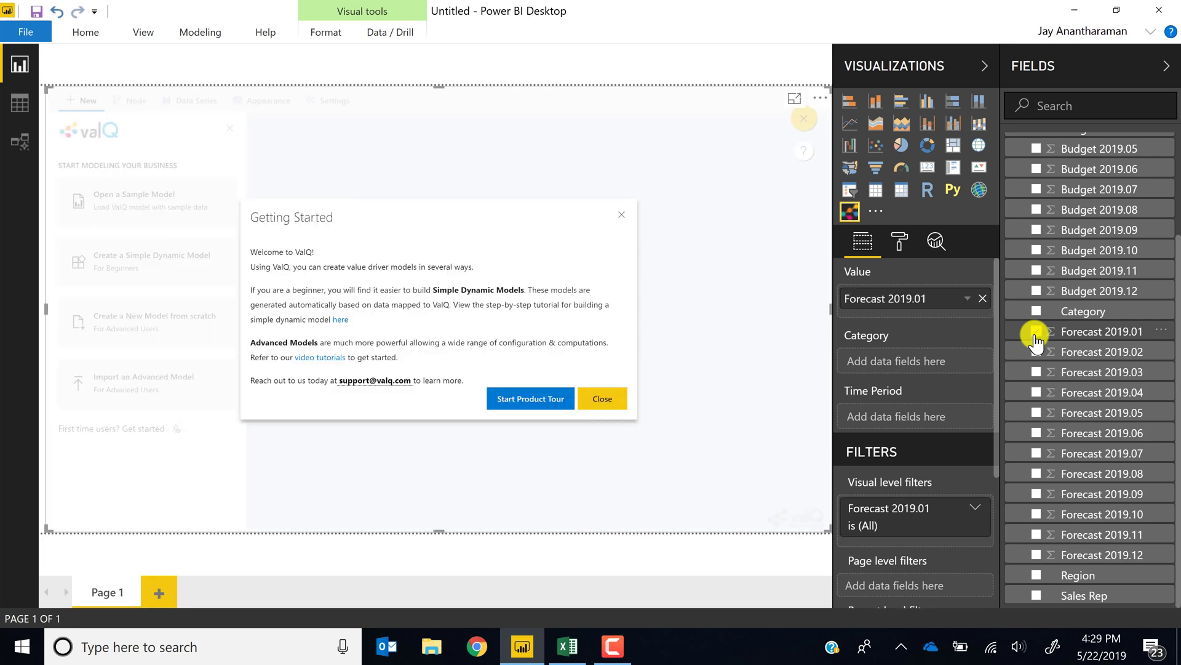
click(600, 401)
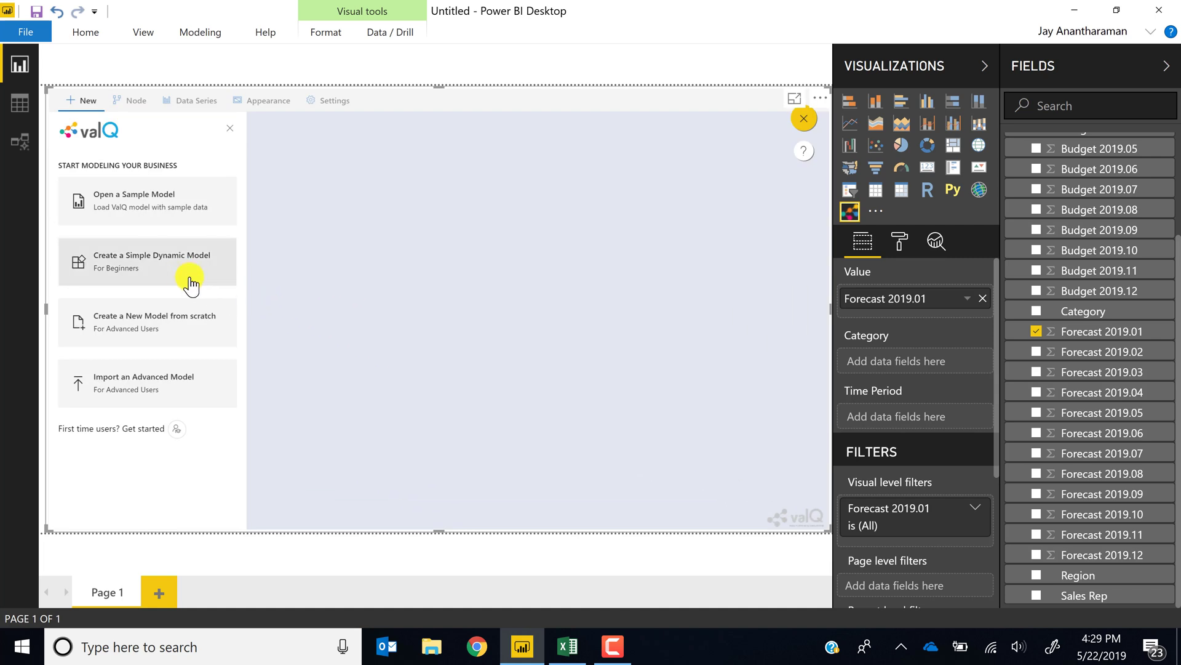
click(159, 270)
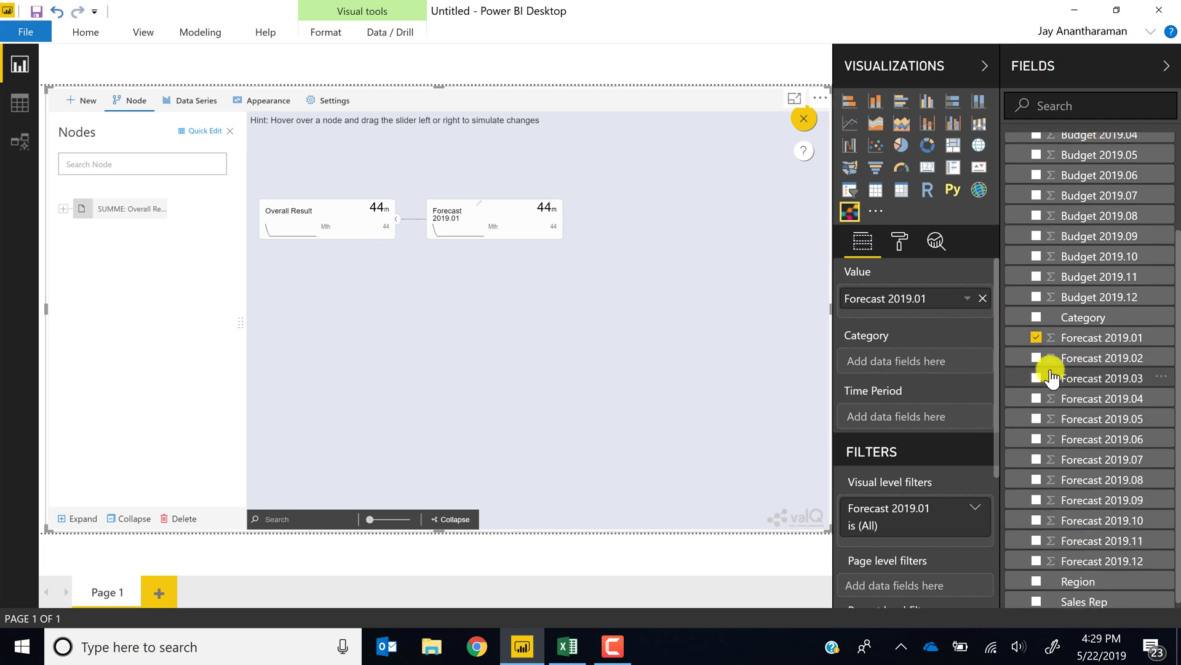
Add Forecast 2019.02 through Forecast 2019.12 to the ValQ model.
click(1037, 359)
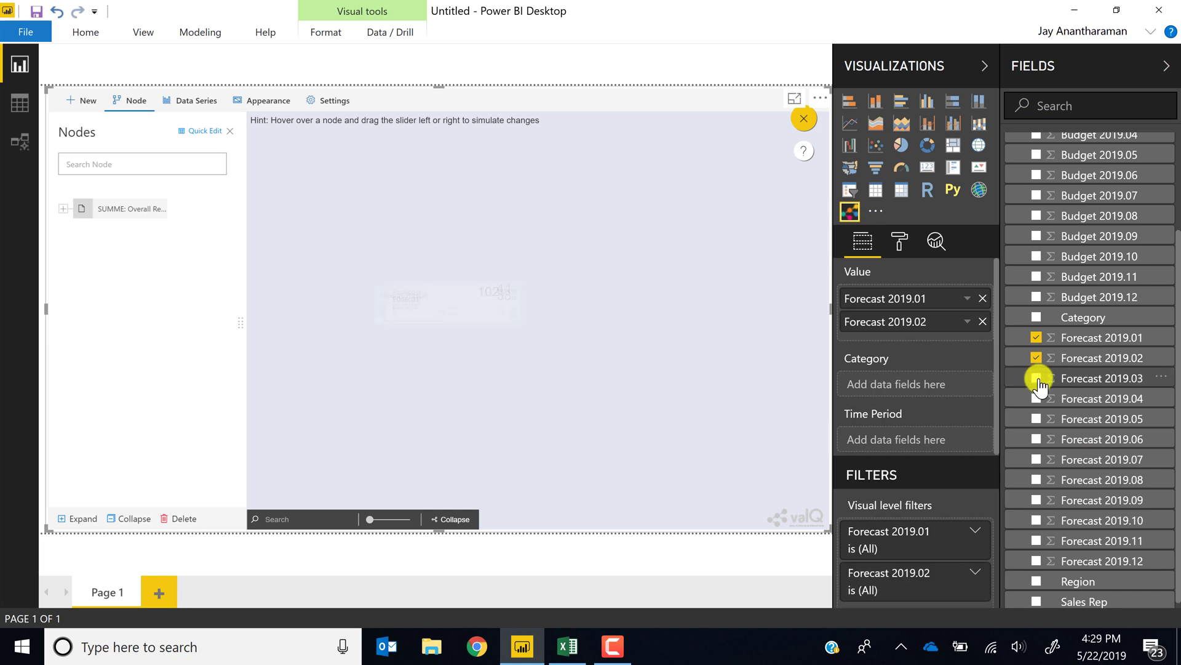
click(1037, 378)
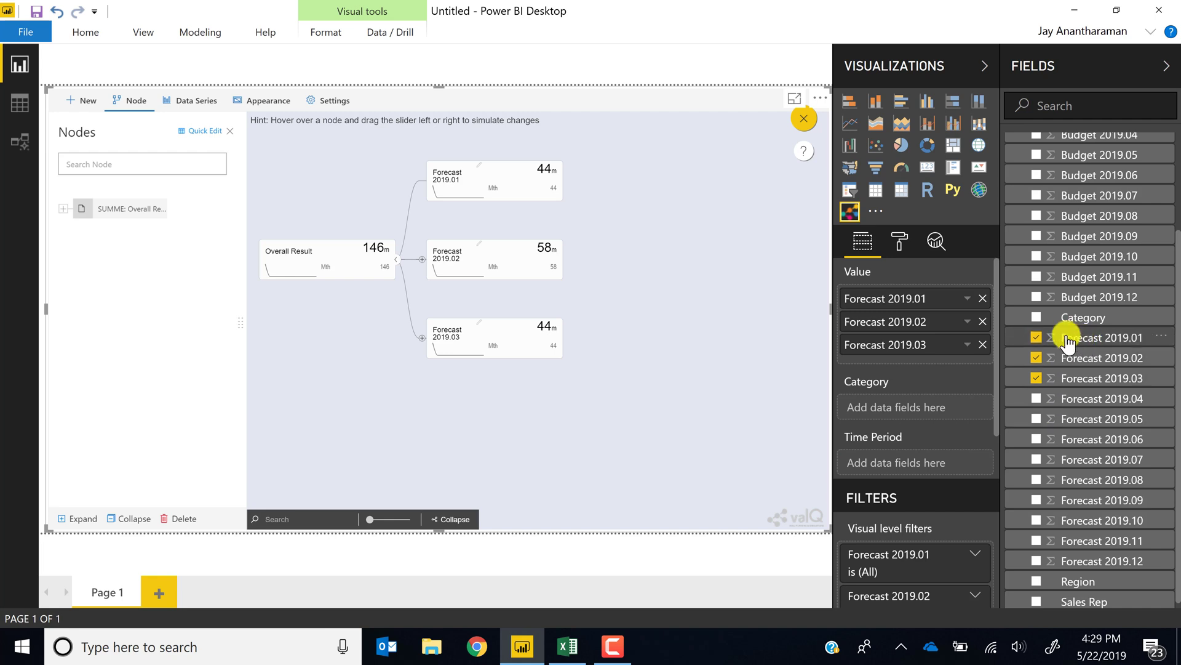
click(1035, 400)
click(1036, 419)
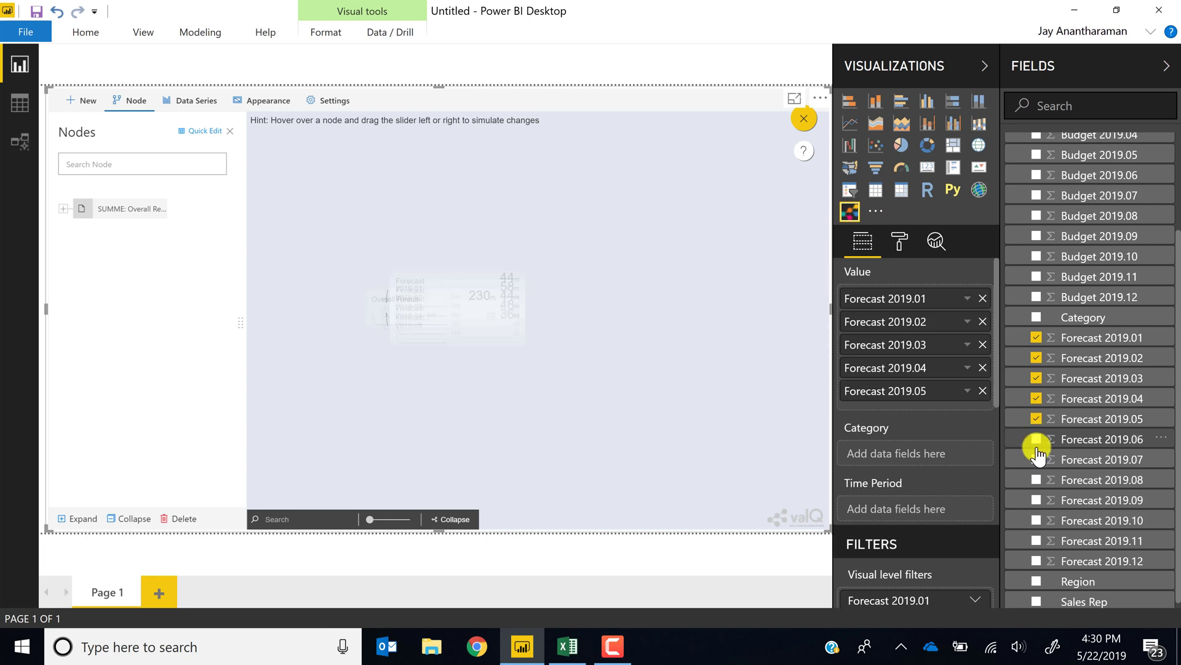
click(1036, 441)
click(1037, 461)
click(1038, 480)
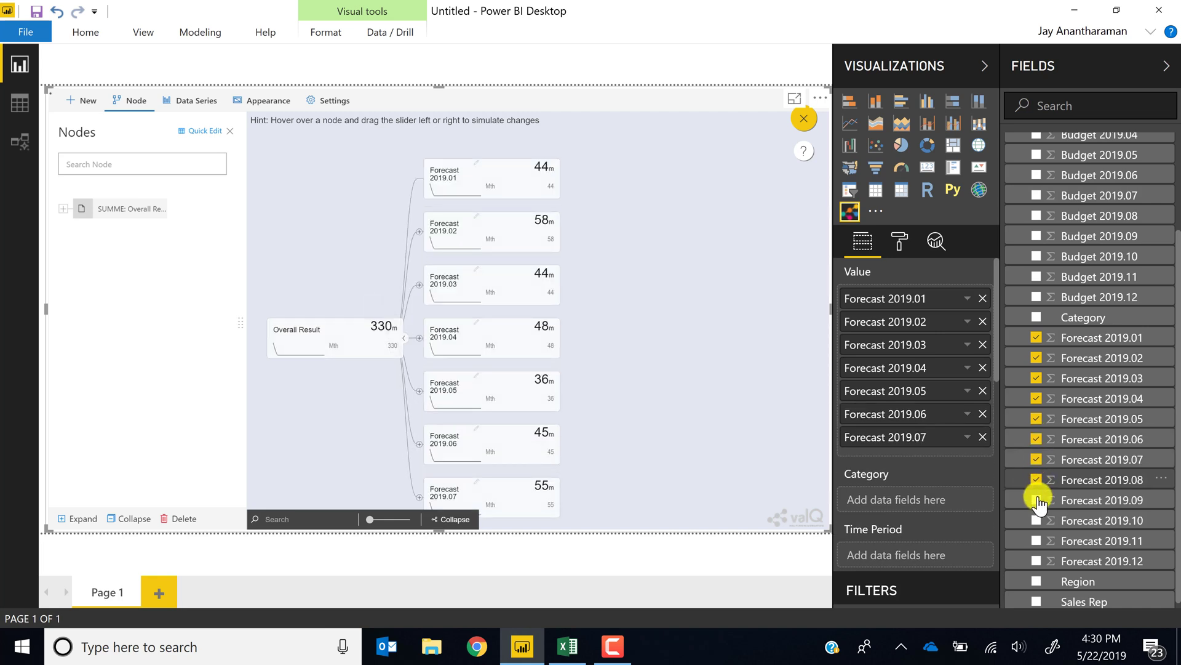
click(1037, 501)
click(1037, 520)
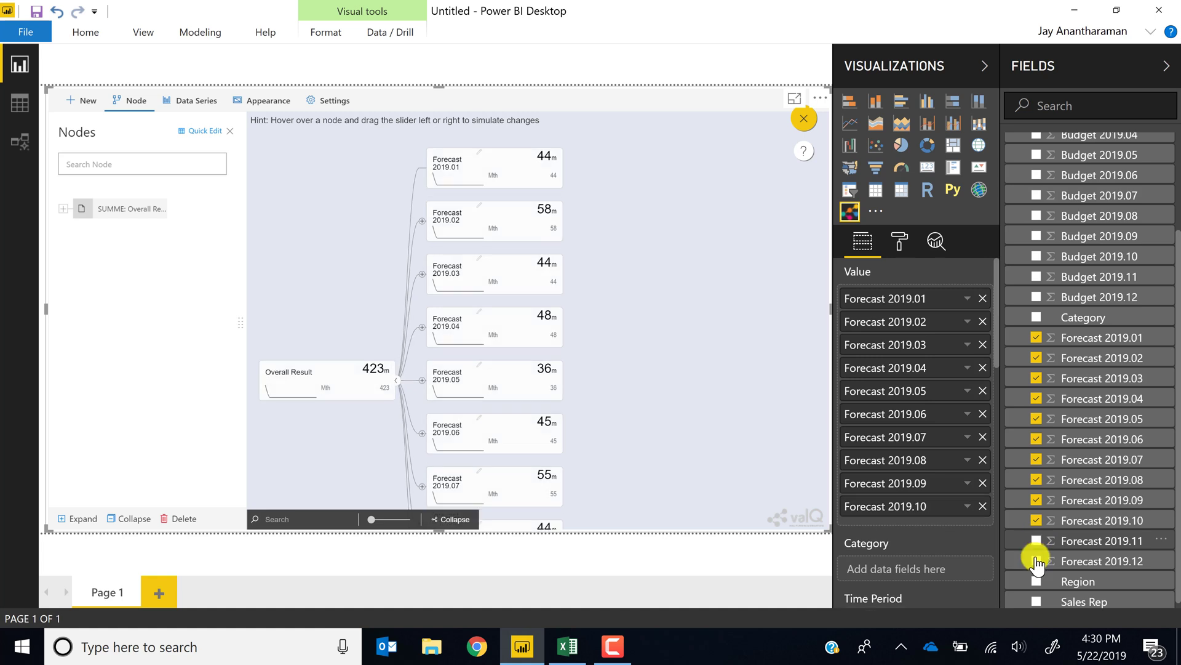
click(1037, 541)
click(1037, 561)
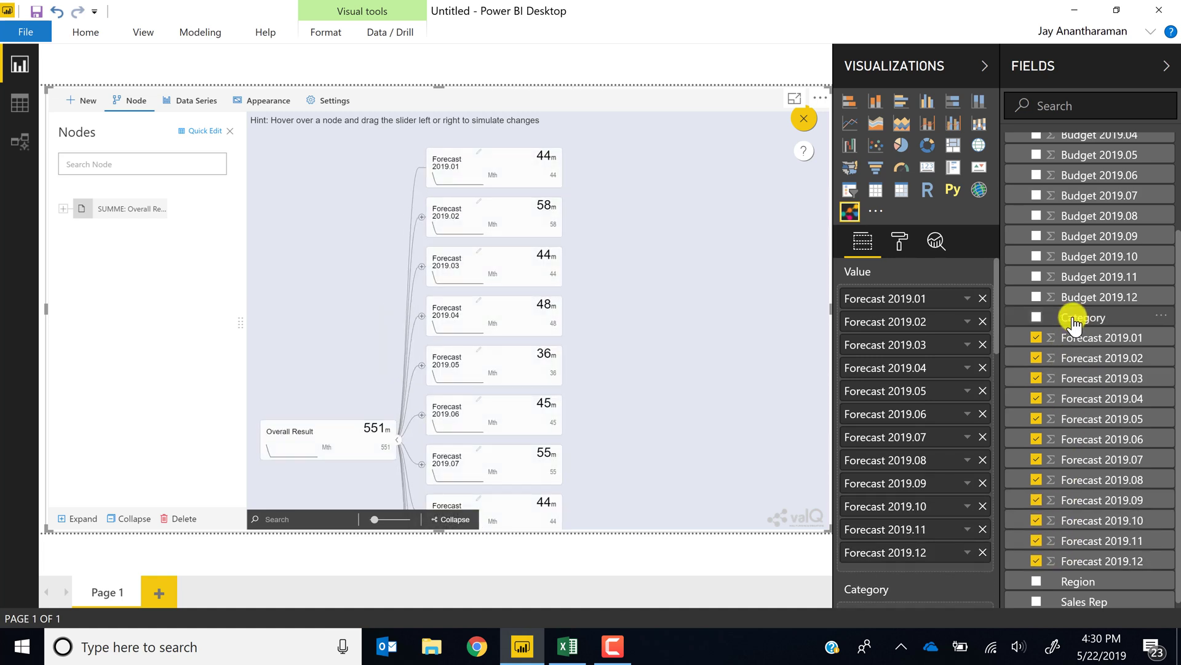
Add the Budget 2019.01 through 2019.11 fields to the visual's values.
scroll(1074, 320, up, 4)
click(1036, 196)
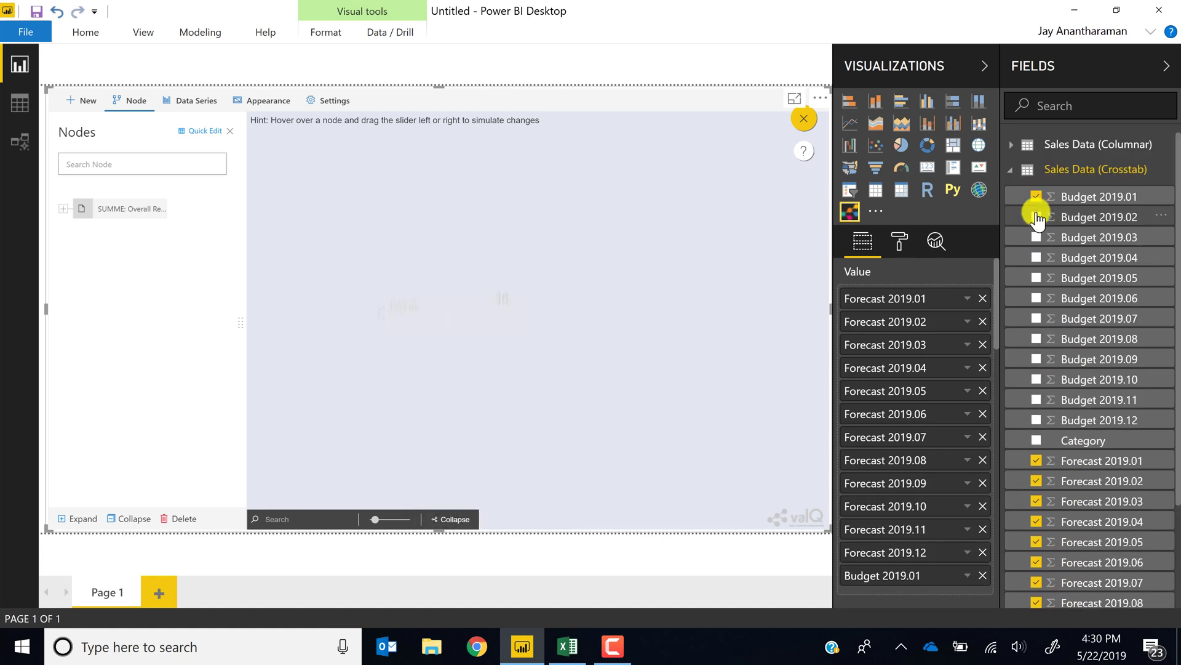
click(1037, 216)
click(1036, 237)
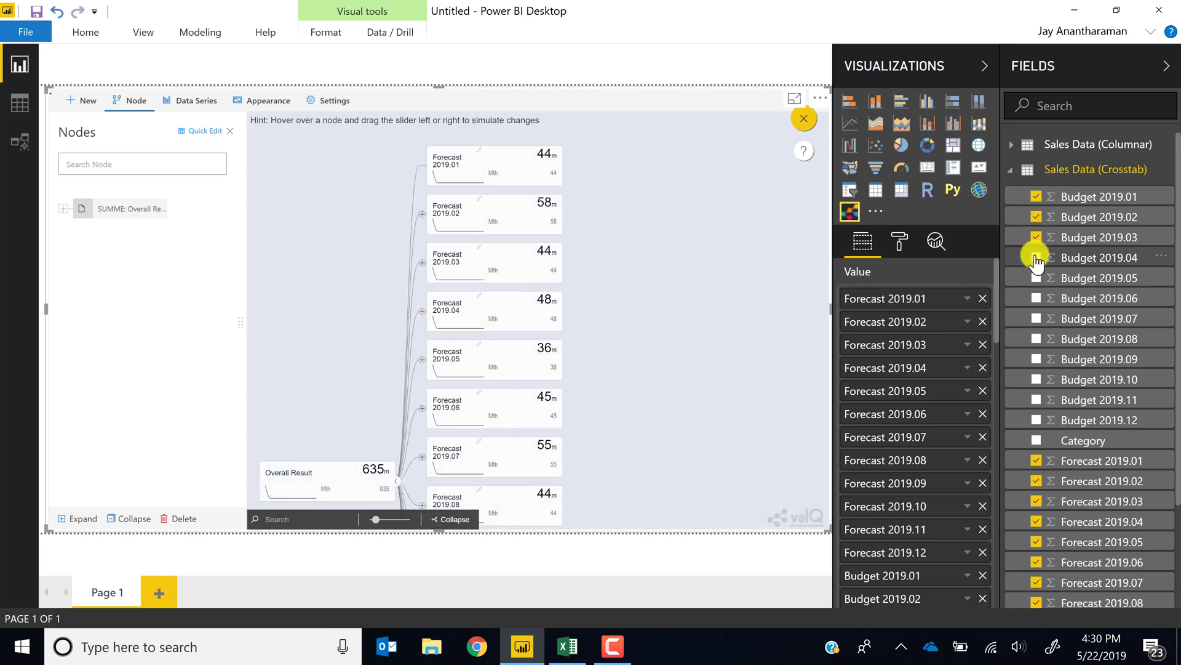
click(1036, 257)
click(1036, 277)
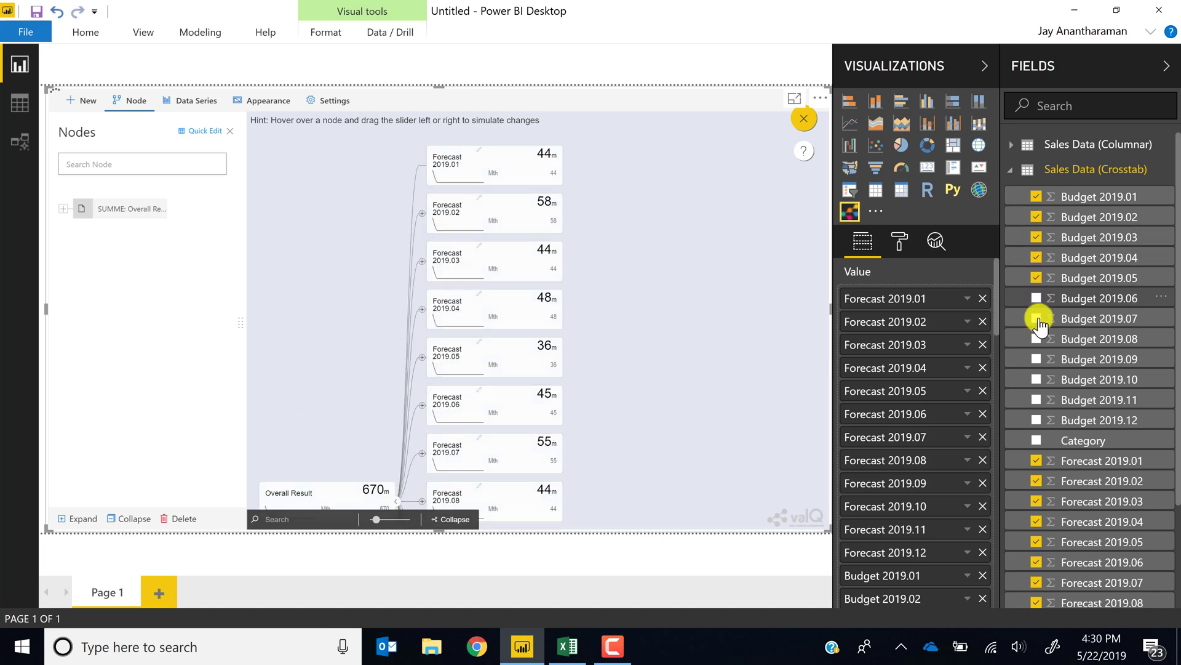
click(1037, 297)
click(1036, 318)
click(1036, 338)
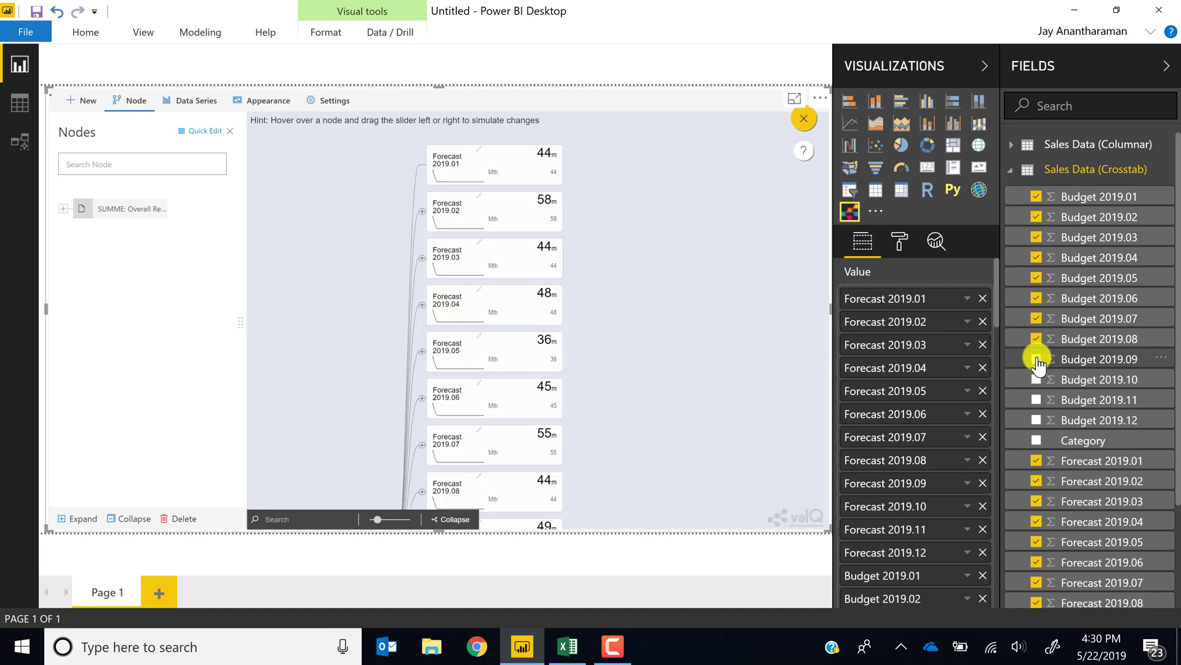
click(1037, 359)
click(1037, 379)
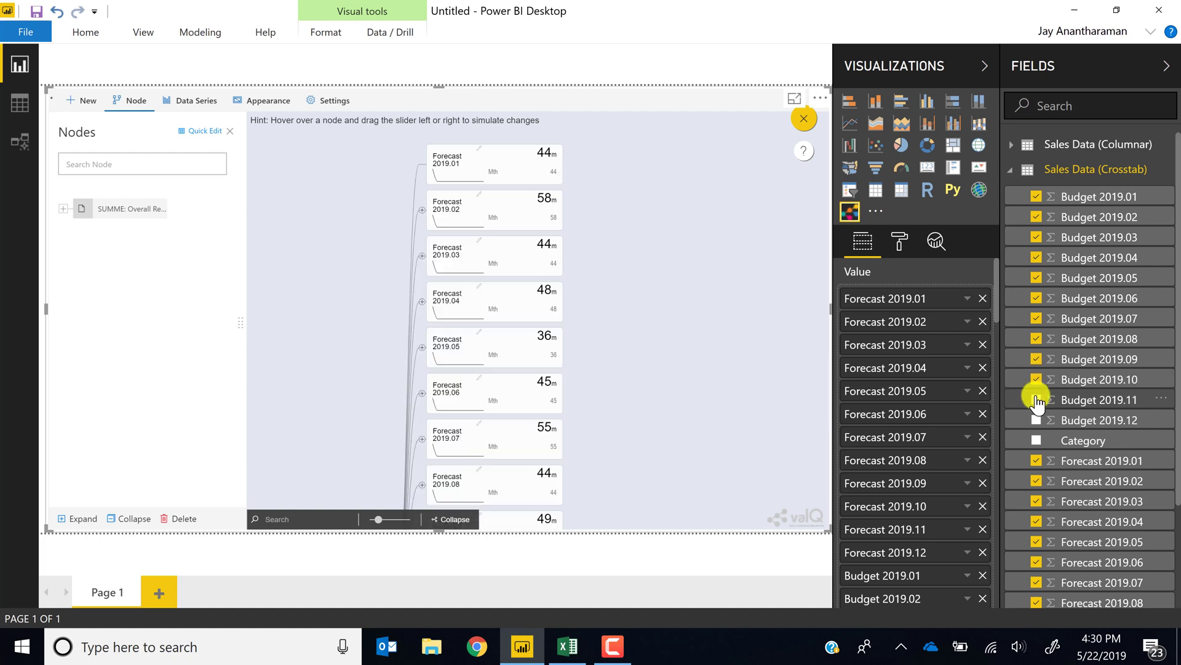
click(1036, 399)
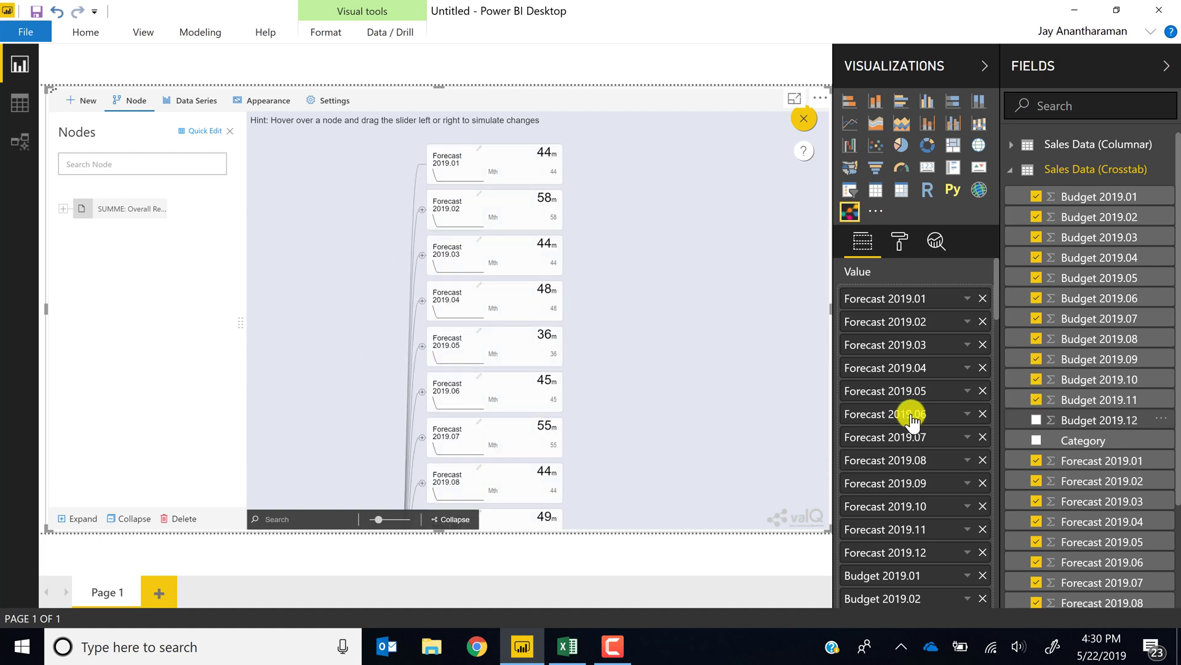
scroll(912, 422, down, 10)
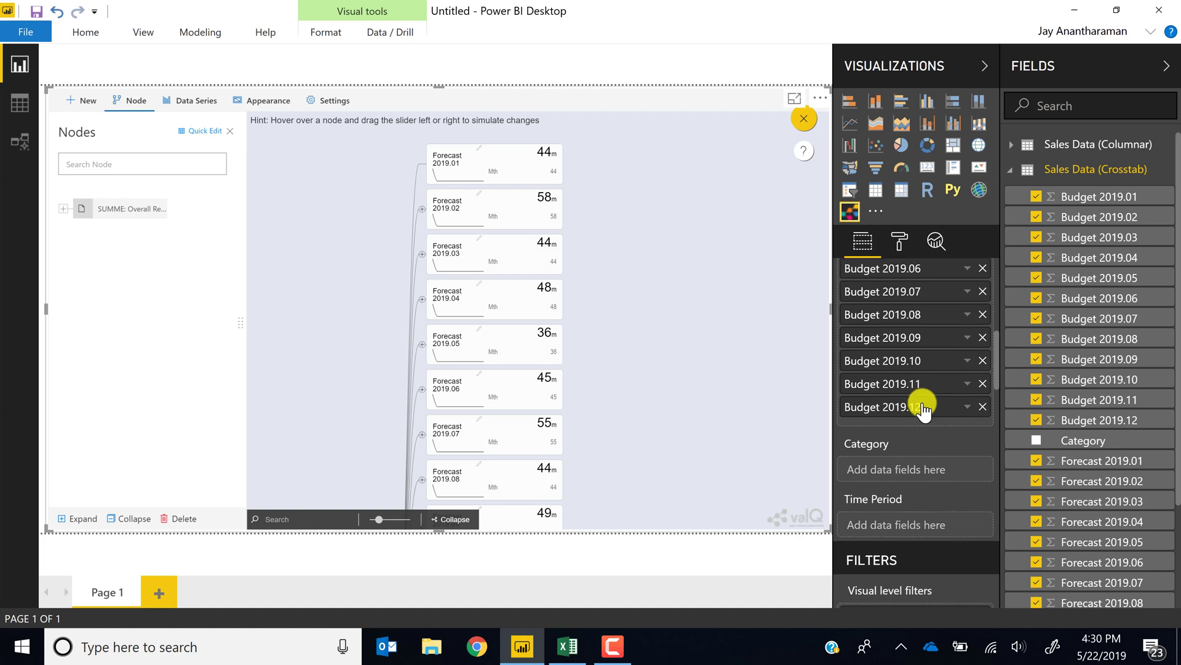
scroll(1145, 442, down, 2)
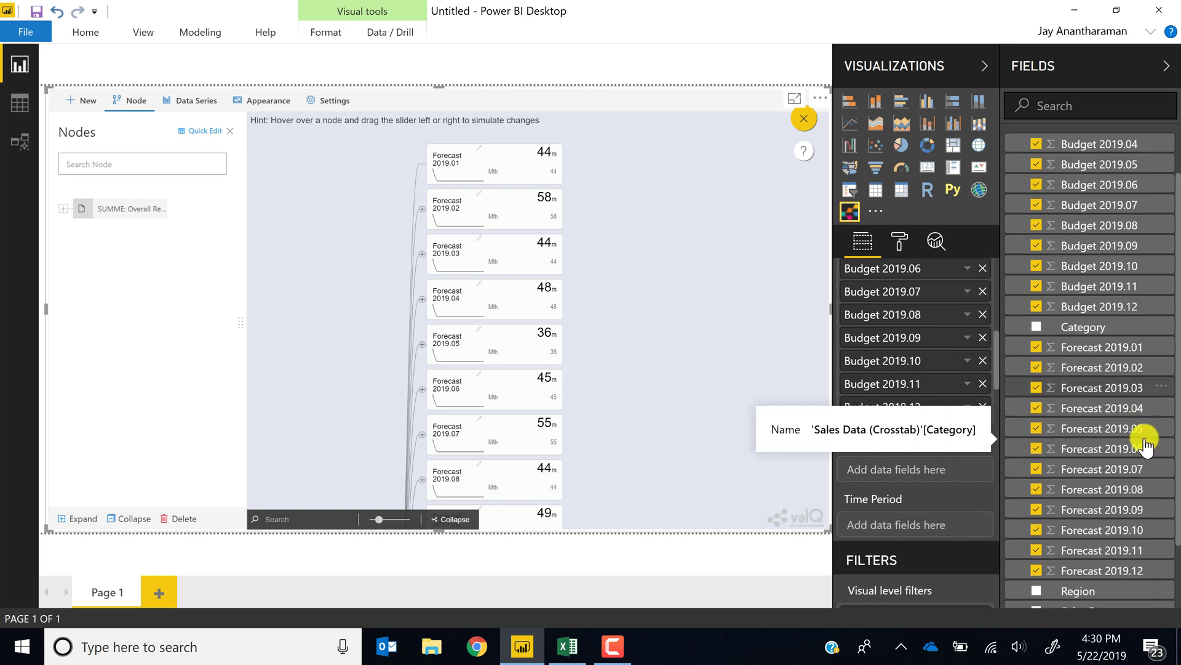
Make Region the first tree level, splitting 551m into West, East and Midwest.
drag(1078, 575, 940, 487)
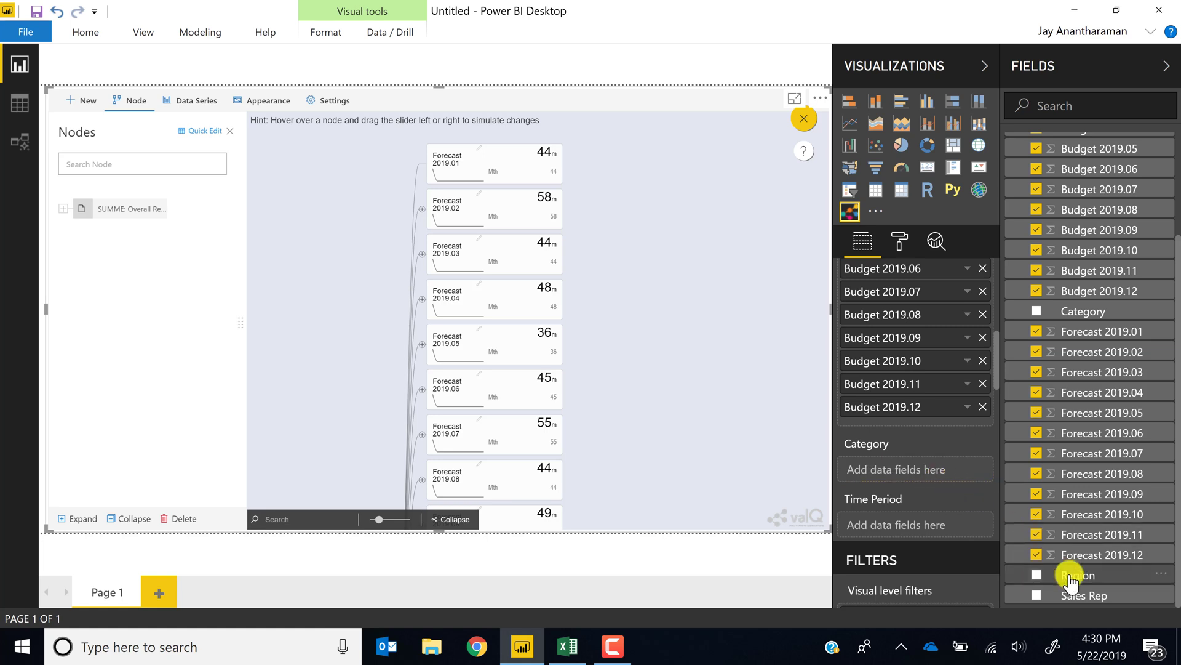
drag(1071, 580, 909, 472)
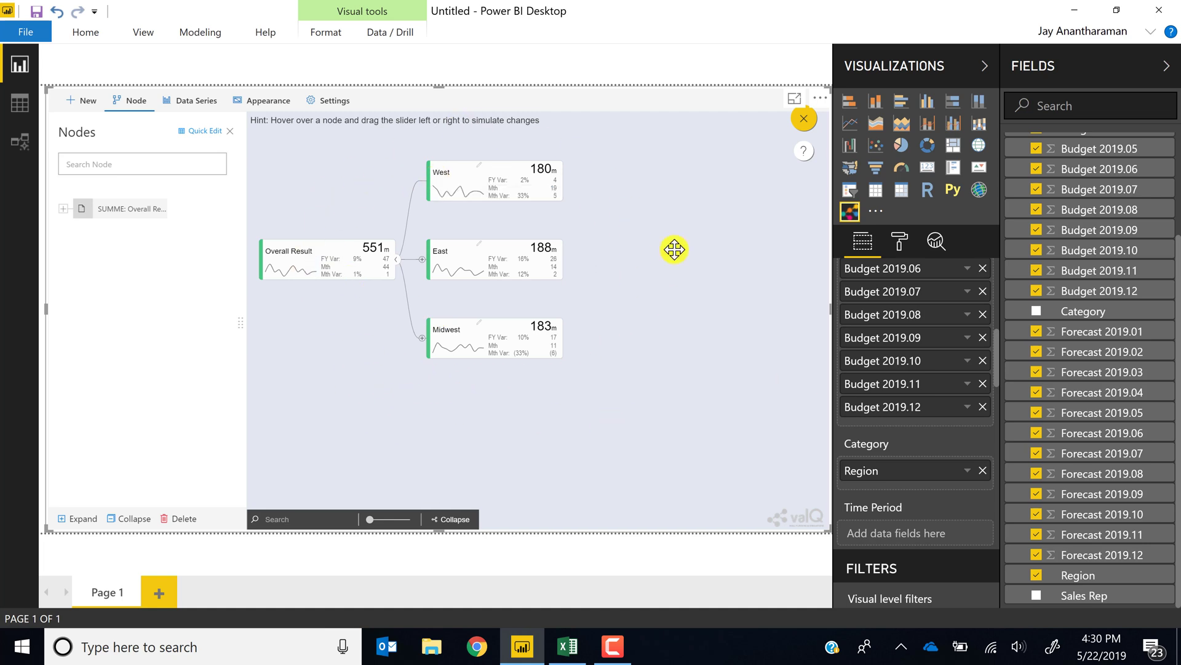
mouse_move(469, 186)
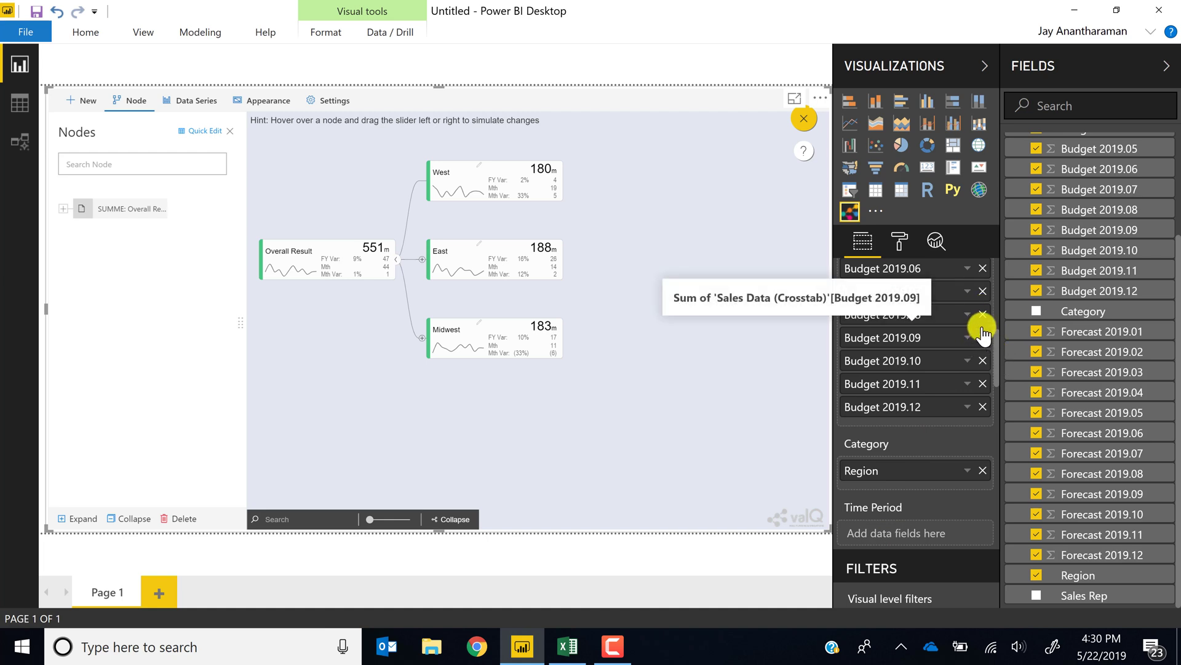
Add Category and Sales Rep as tree levels below Region, then expand East and Others.
click(1038, 315)
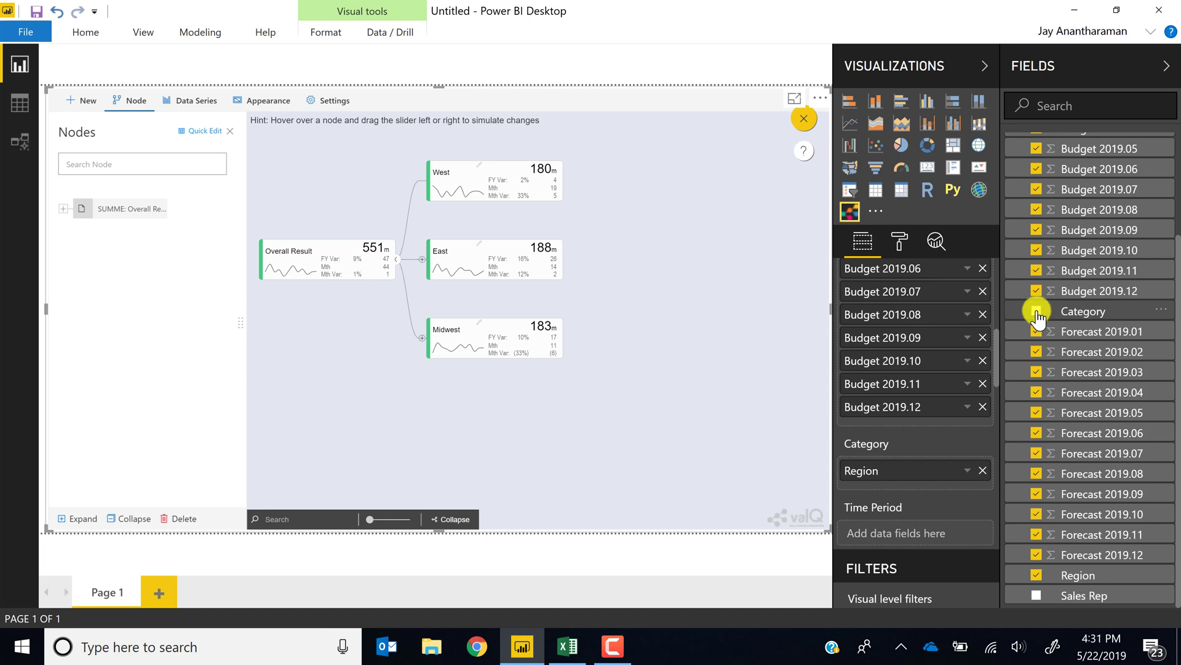
drag(1083, 311, 923, 475)
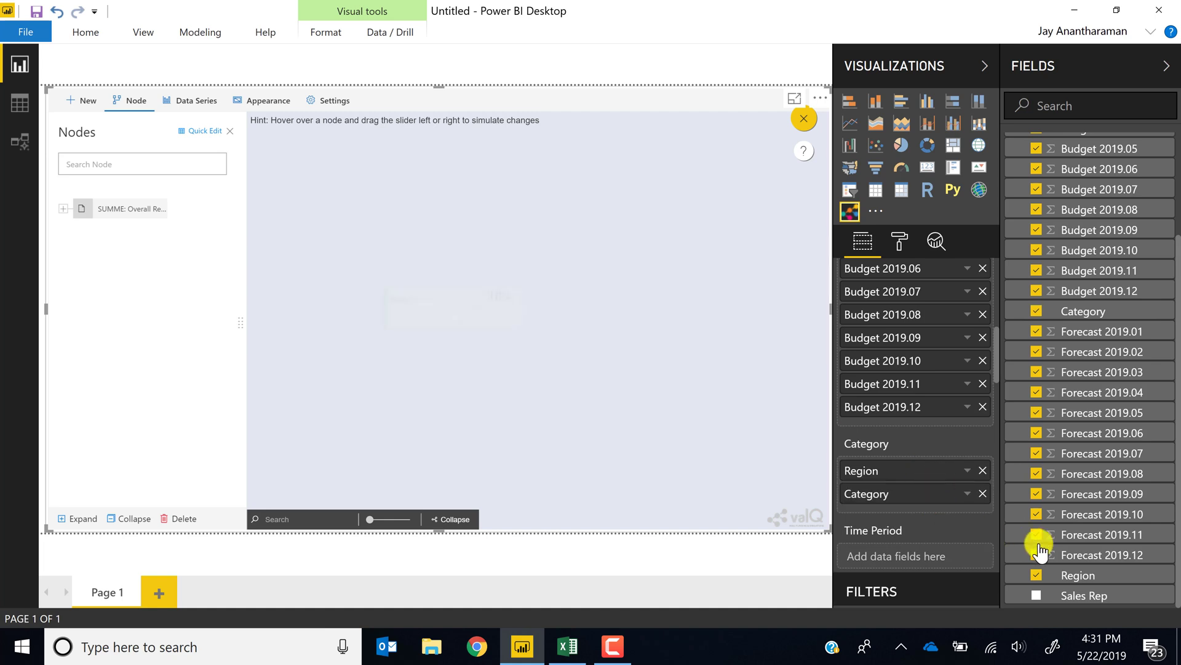
drag(1073, 602, 902, 509)
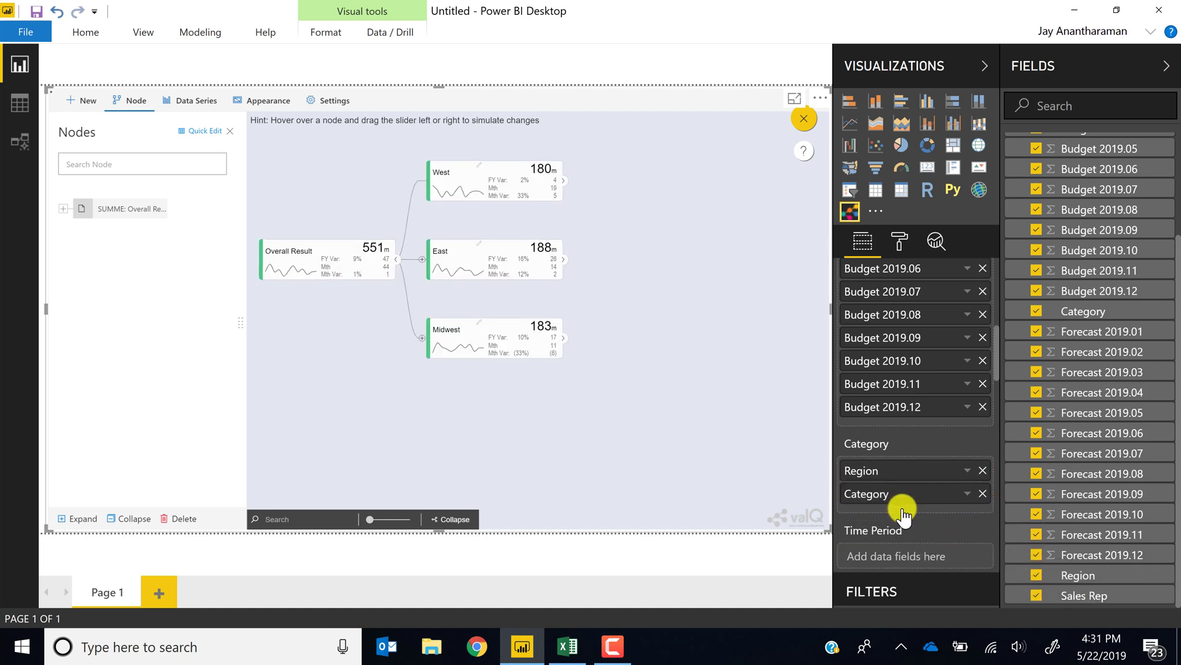
click(563, 256)
click(726, 315)
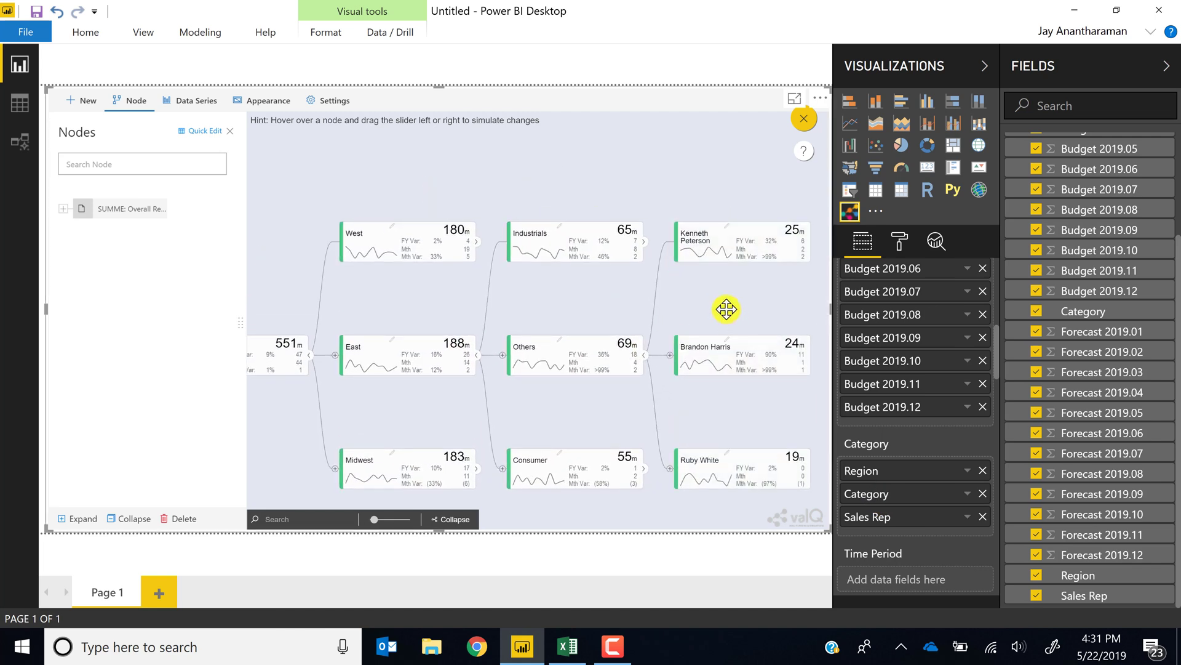
Exit design mode and raise the second Others sales rep from 24m to 28m.
click(802, 123)
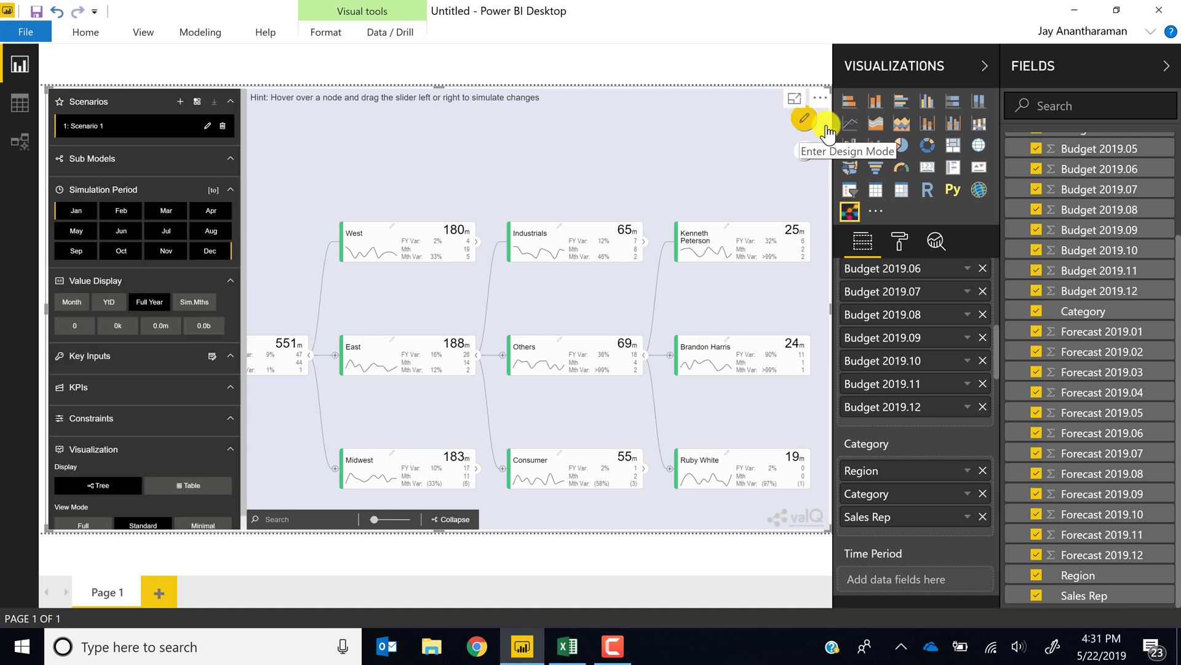
mouse_move(741, 370)
drag(742, 370, 746, 371)
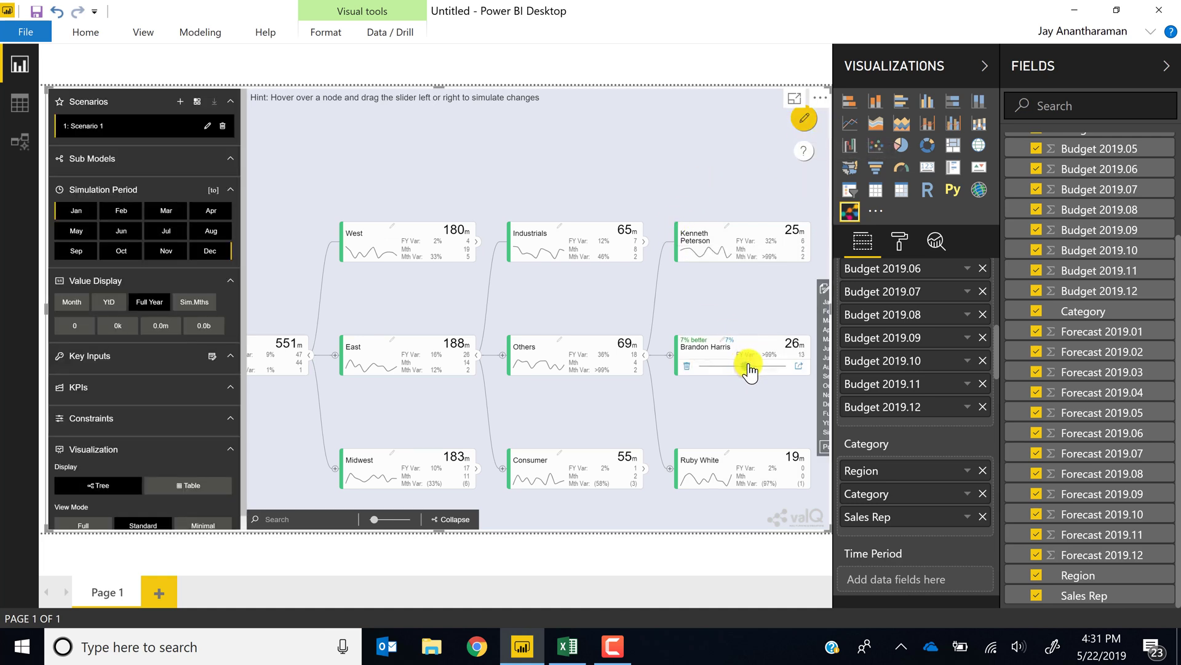